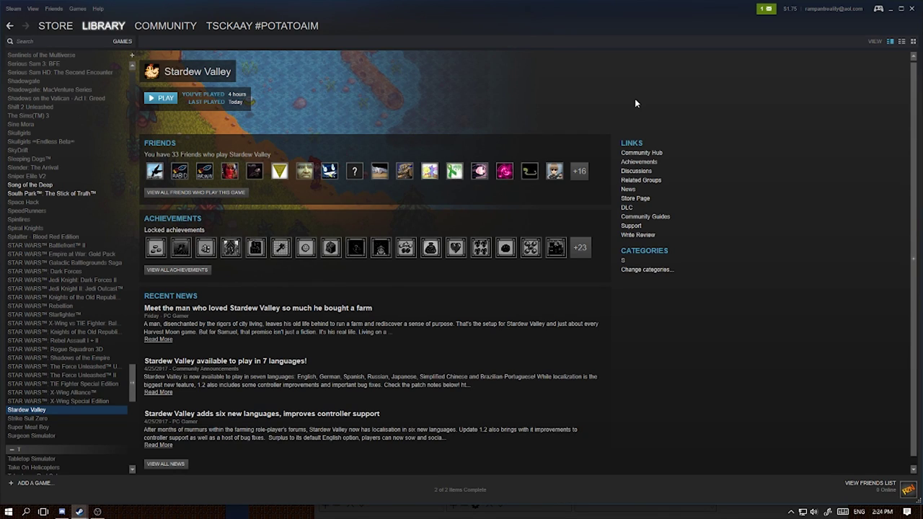
# Launch Stardew Valley once, close it, then open its Properties at the Local Files page
pyautogui.click(159, 98)
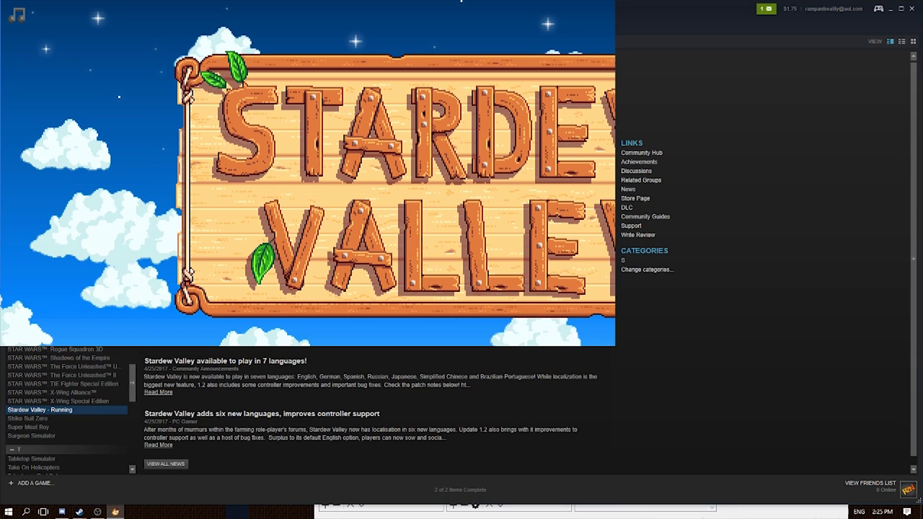
pyautogui.hotkey('alt', 'Tab')
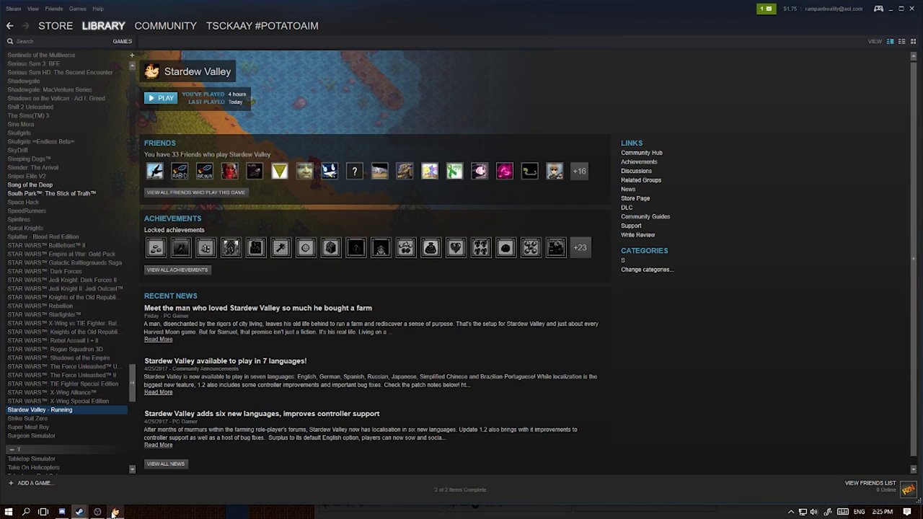
pyautogui.rightClick(115, 511)
pyautogui.click(98, 509)
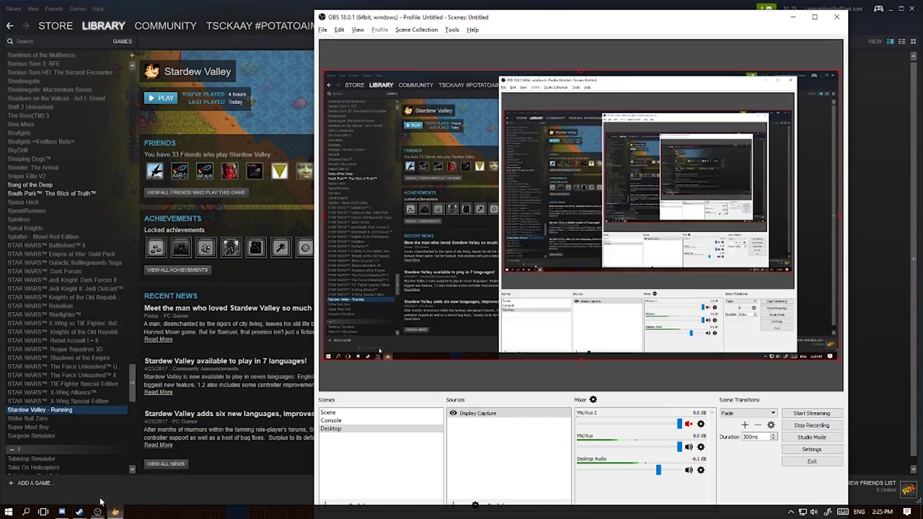
pyautogui.click(99, 508)
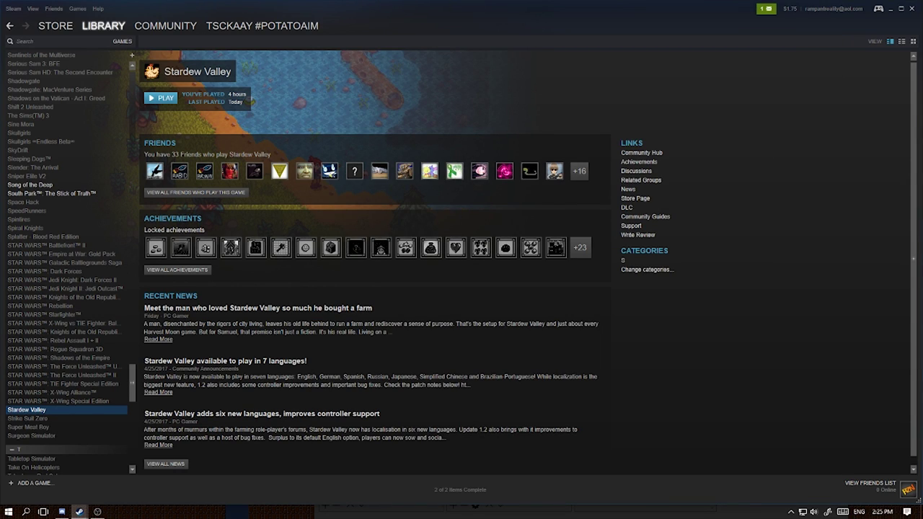
pyautogui.rightClick(54, 409)
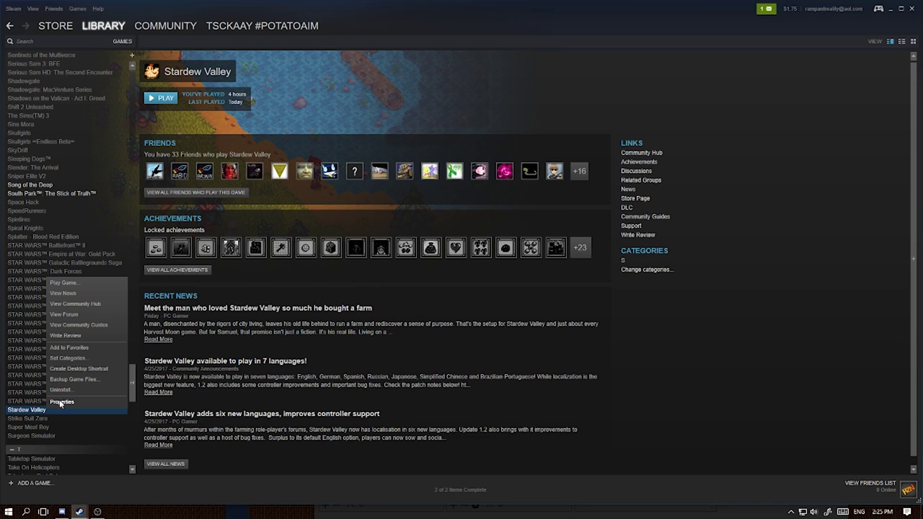
pyautogui.click(61, 402)
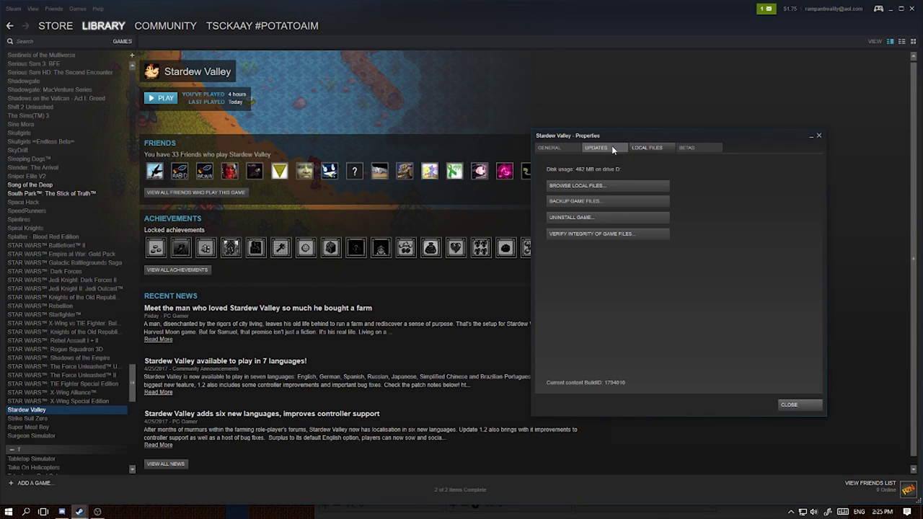
# Browse the game's install folder and open Stardew Valley.exe's properties
pyautogui.click(590, 186)
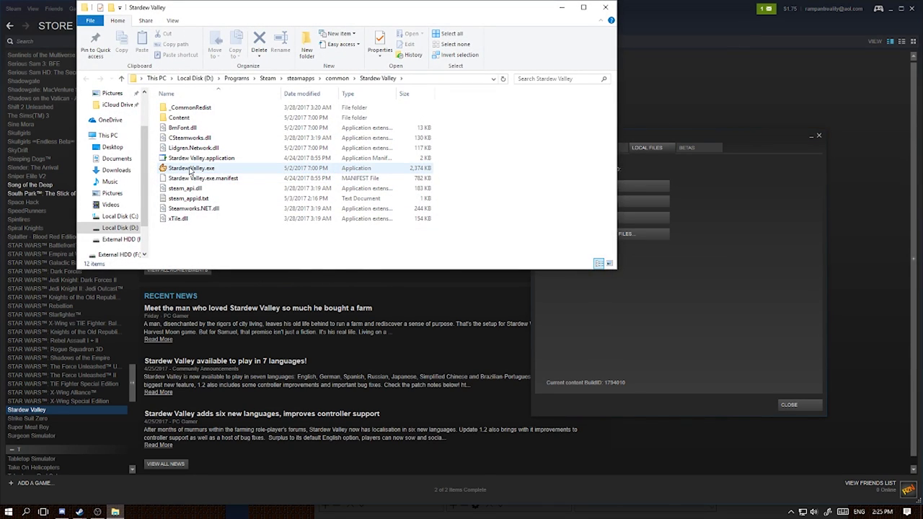
pyautogui.click(220, 170)
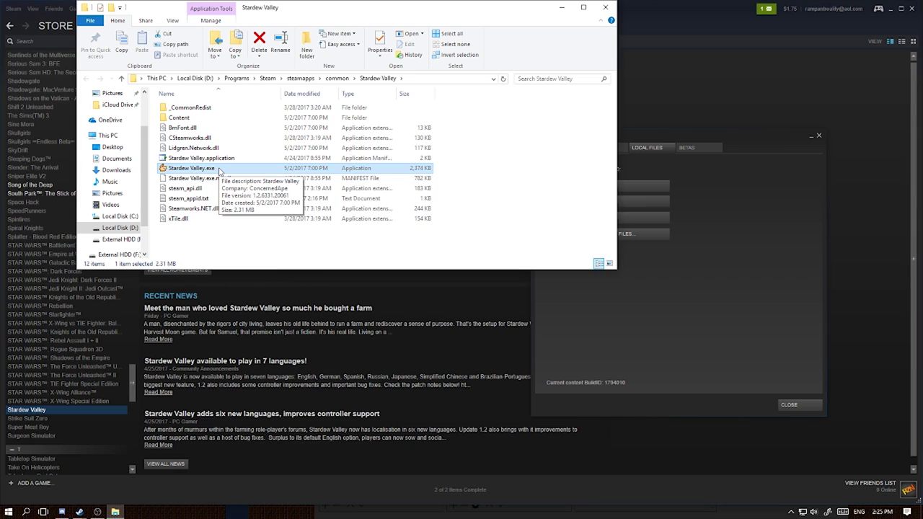
pyautogui.rightClick(220, 170)
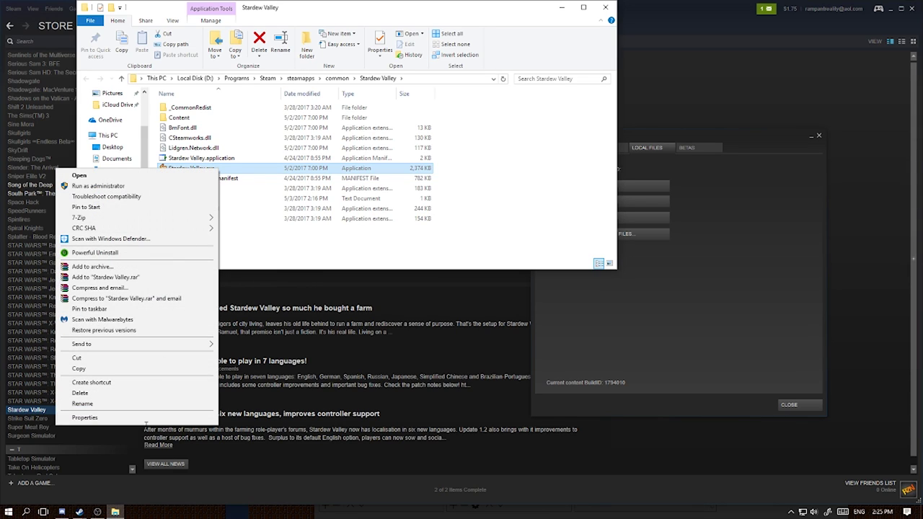
pyautogui.click(134, 419)
# Tick 'Disable display scaling on high DPI settings' under Compatibility, then apply and confirm
pyautogui.click(266, 192)
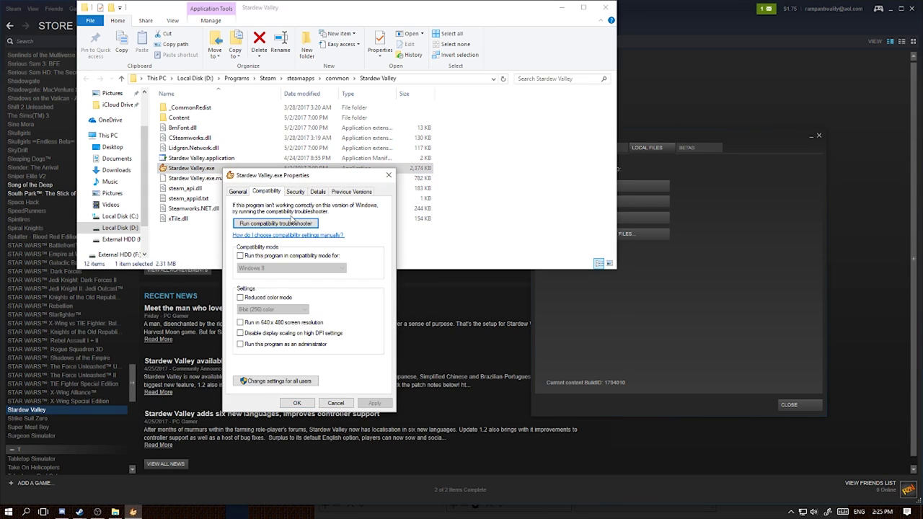
pyautogui.click(276, 337)
pyautogui.click(375, 405)
pyautogui.click(298, 404)
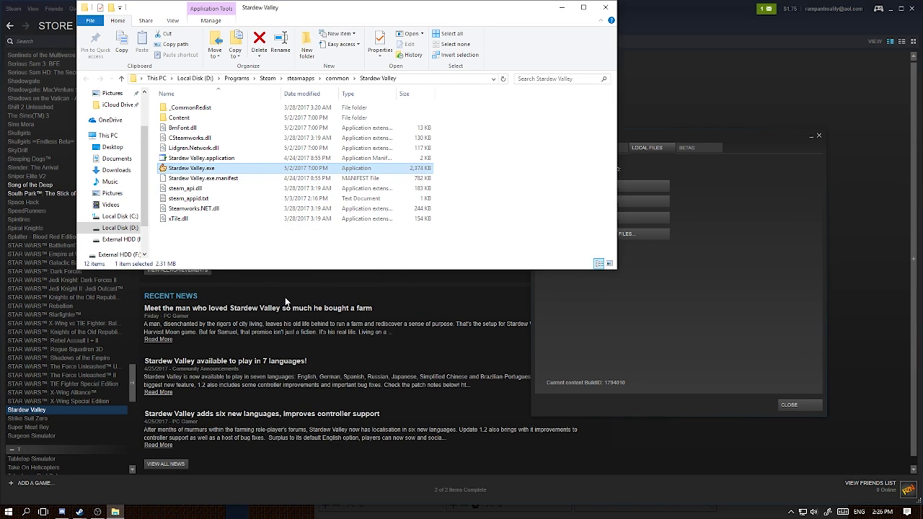
pyautogui.click(679, 310)
# Close the Properties dialog, launch Stardew Valley to test the change, then close it again
pyautogui.click(799, 410)
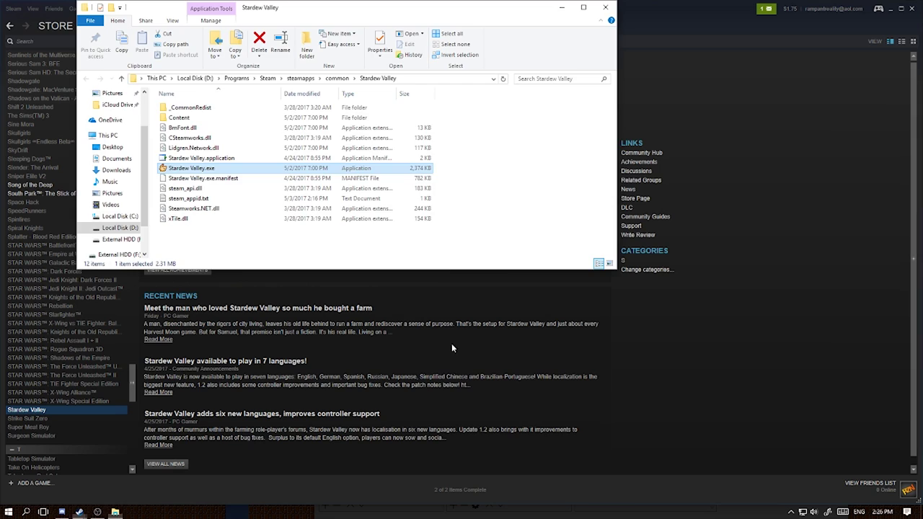
pyautogui.click(452, 344)
pyautogui.click(160, 98)
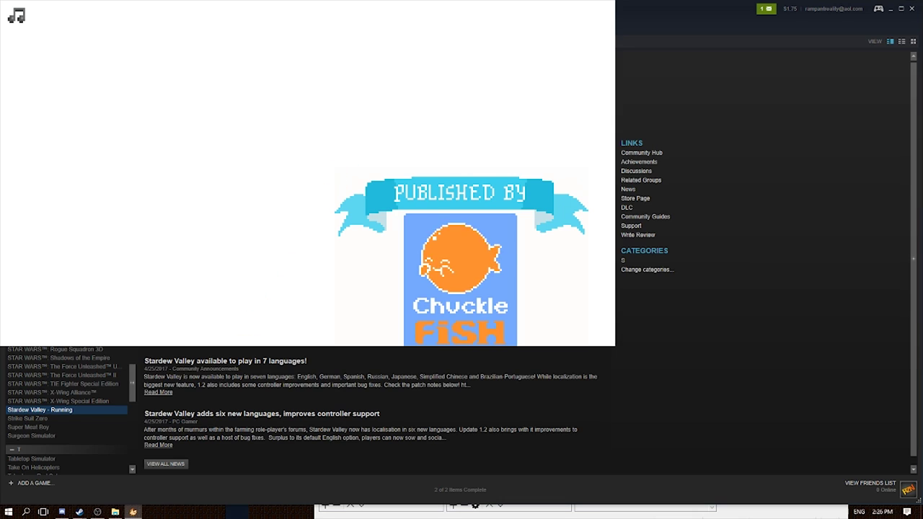
pyautogui.hotkey('alt', 'Tab')
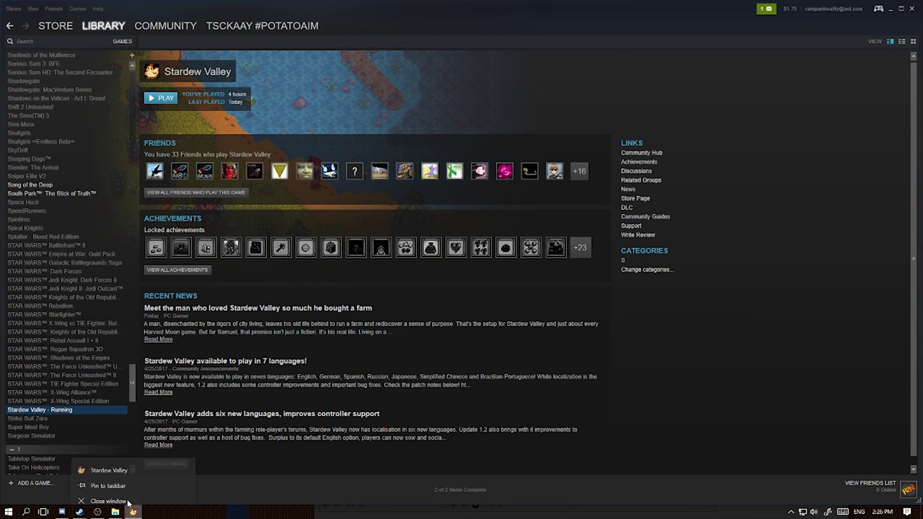
pyautogui.click(116, 512)
pyautogui.click(116, 512)
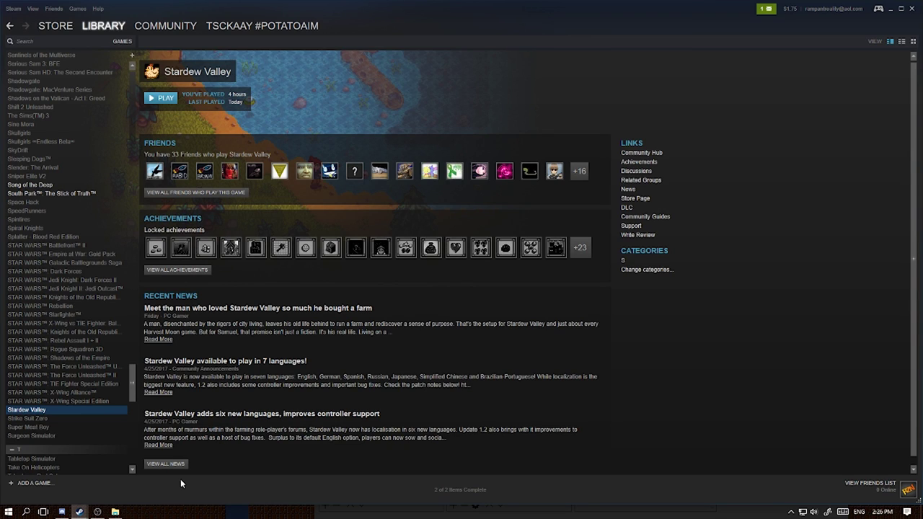
# Go to %AppData% with Run and open the StardewValley folder in Roaming
pyautogui.press('super+r')
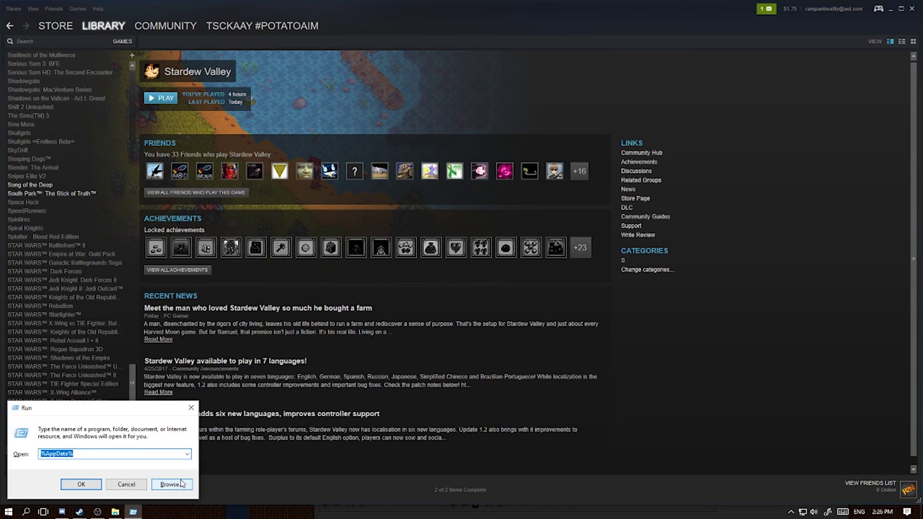
pyautogui.press('Home')
pyautogui.press('Return')
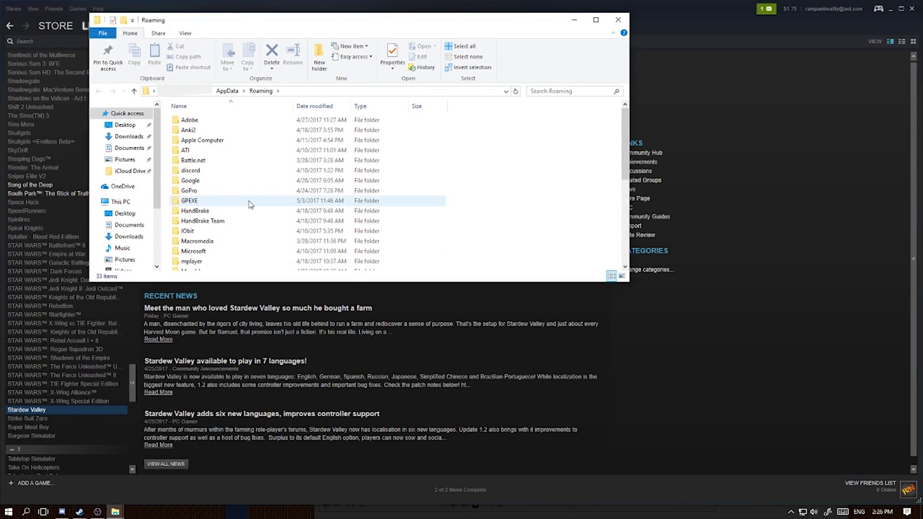
pyautogui.scroll(-6, 249, 205)
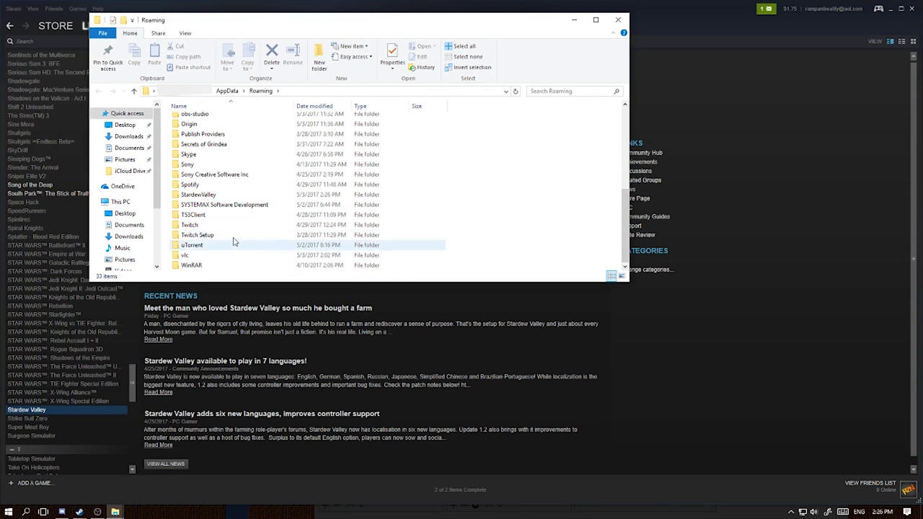
pyautogui.doubleClick(204, 195)
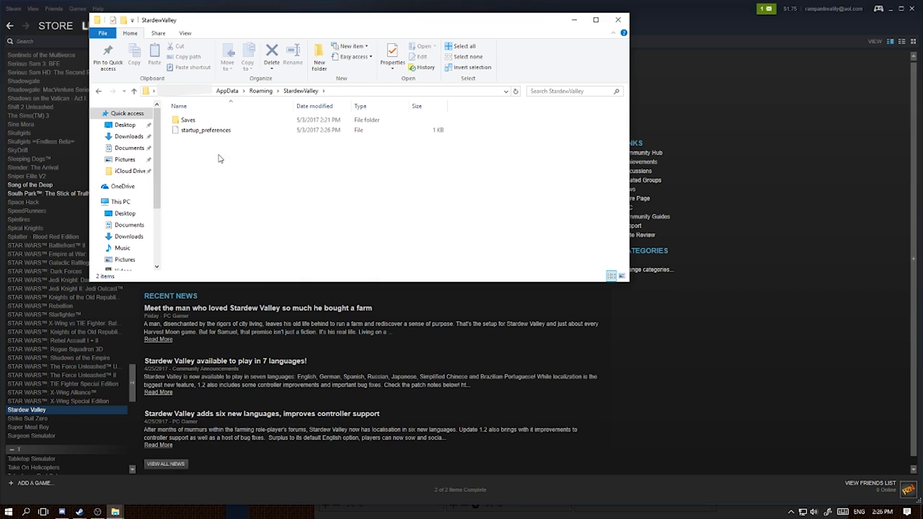
# Open the startup_preferences file with Notepad
pyautogui.rightClick(196, 133)
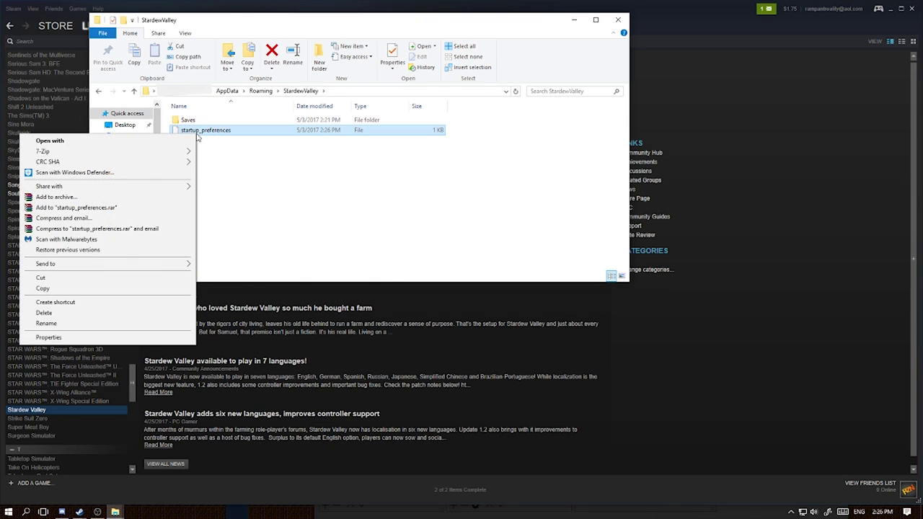
pyautogui.click(231, 132)
pyautogui.click(260, 136)
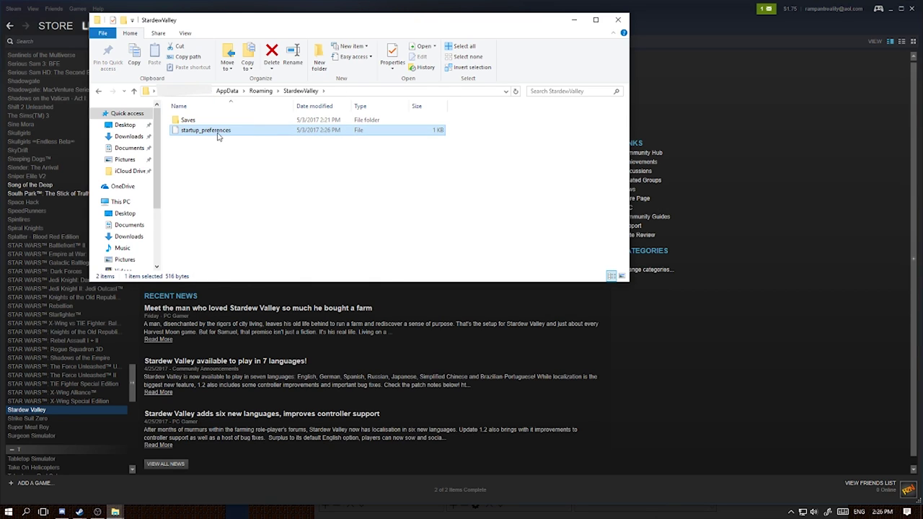
pyautogui.rightClick(218, 136)
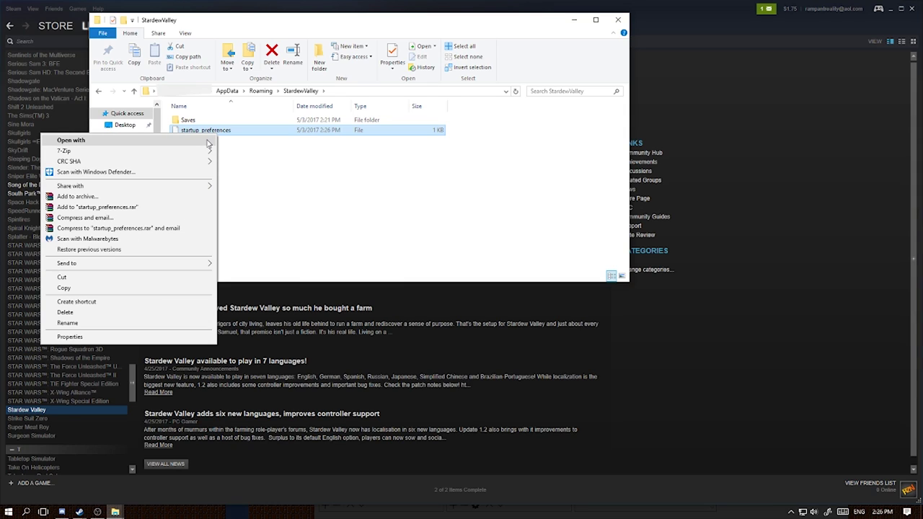
pyautogui.click(208, 141)
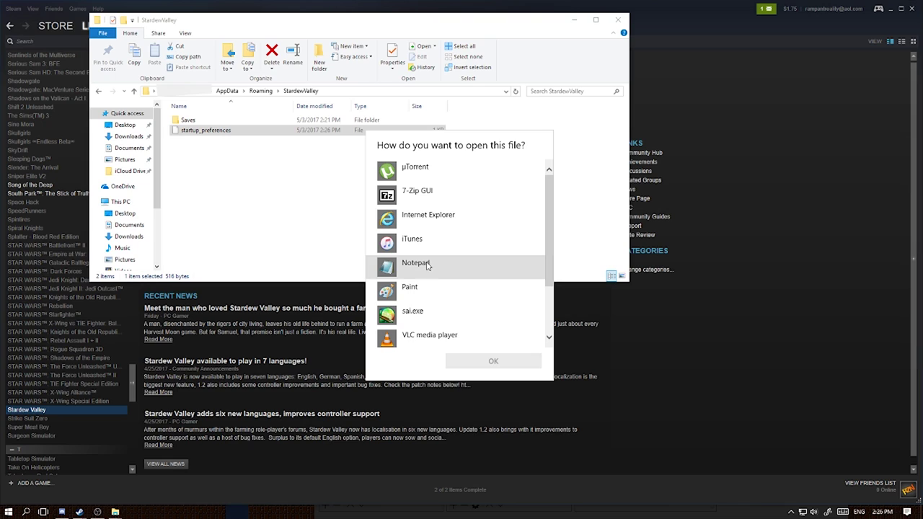
pyautogui.scroll(-2, 429, 267)
pyautogui.click(424, 195)
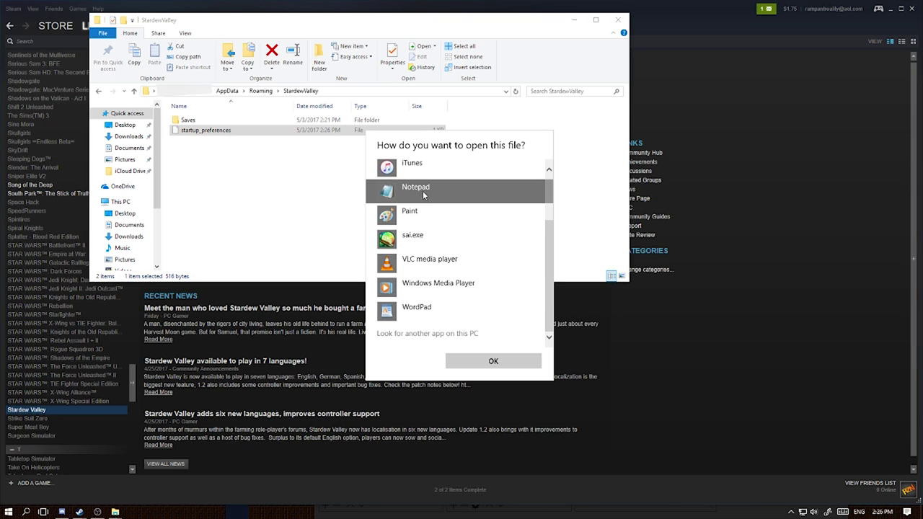
pyautogui.click(482, 364)
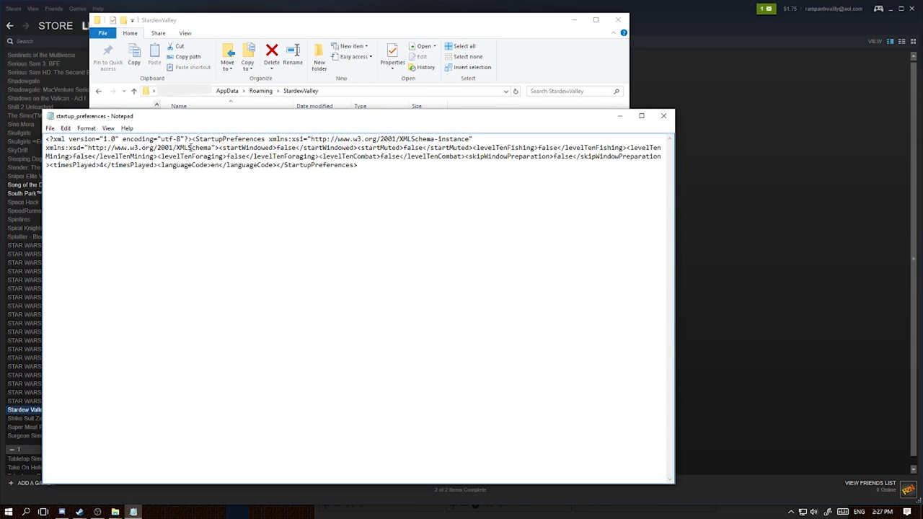
# Change the startWindowed value from false to true
pyautogui.moveTo(218, 148); pyautogui.dragTo(358, 148)
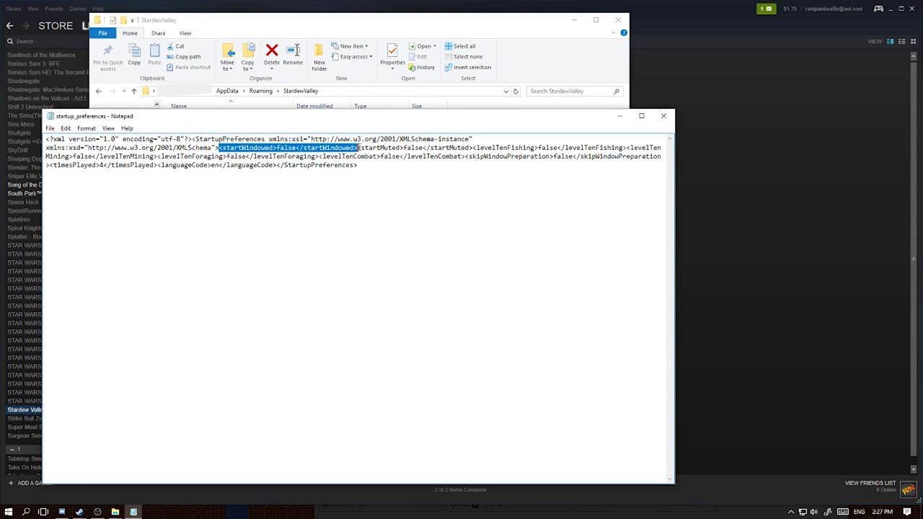
pyautogui.click(298, 148)
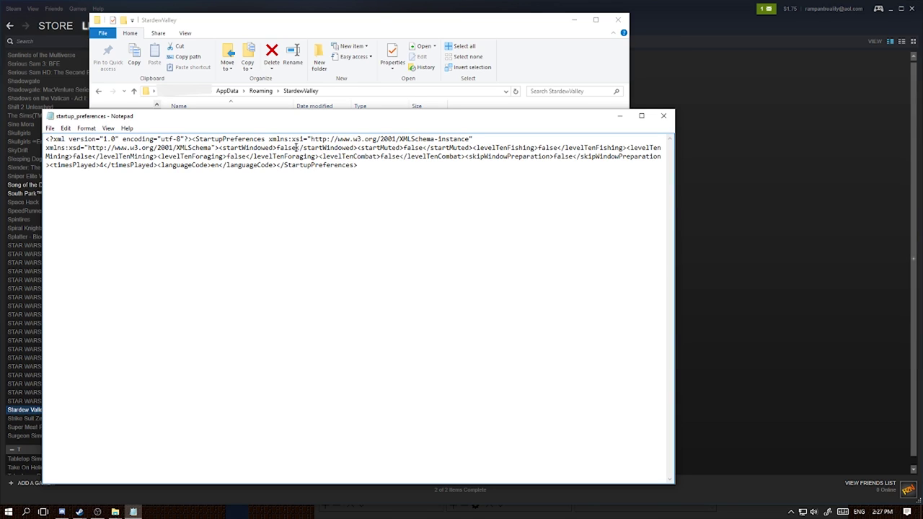
pyautogui.moveTo(296, 148); pyautogui.dragTo(276, 147)
pyautogui.write('true')
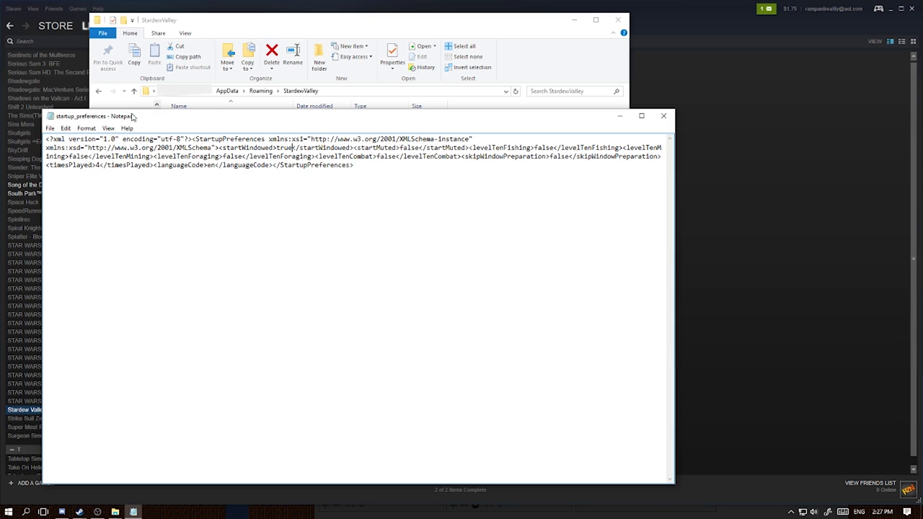
# Save startup_preferences, close Notepad, and return to Steam
pyautogui.click(50, 128)
pyautogui.click(22, 158)
pyautogui.click(663, 115)
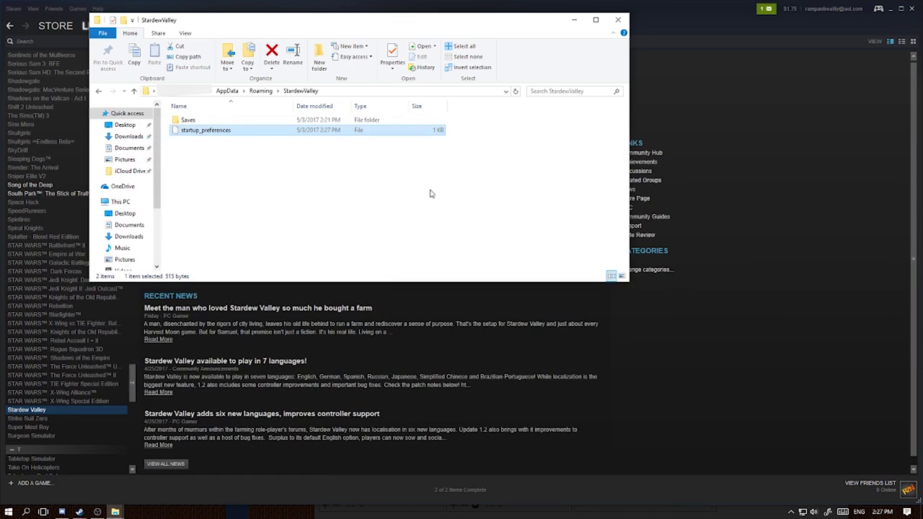
pyautogui.click(694, 345)
# Launch Stardew Valley, switch the window to fullscreen, and skip the intro to the title screen
pyautogui.click(162, 98)
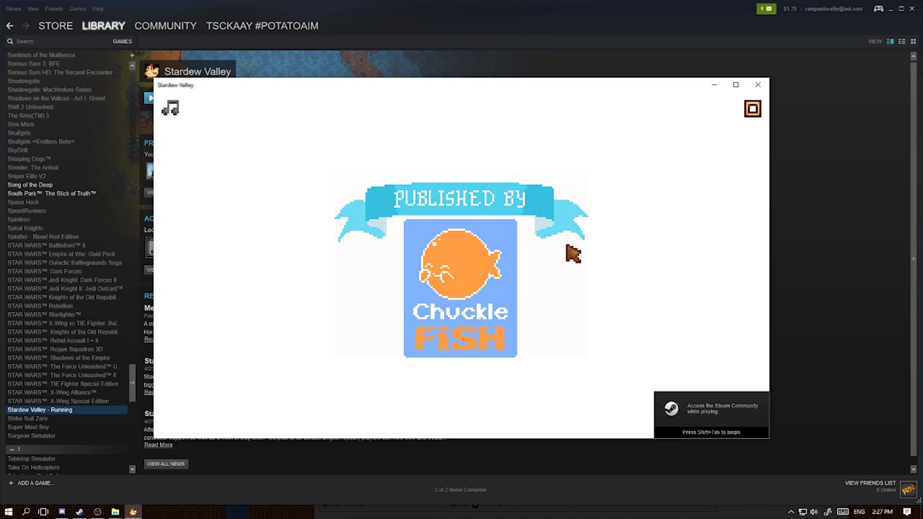
pyautogui.click(753, 110)
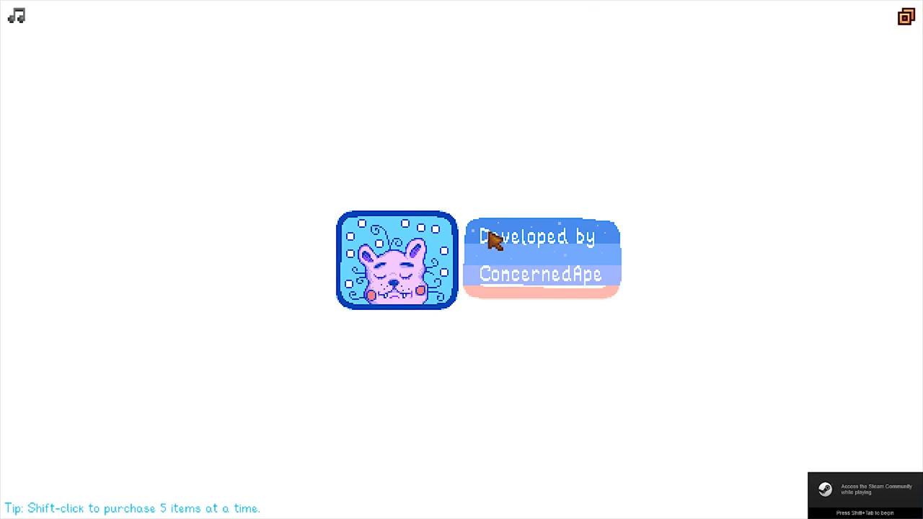
pyautogui.hotkey('alt', 'Tab')
pyautogui.click(403, 324)
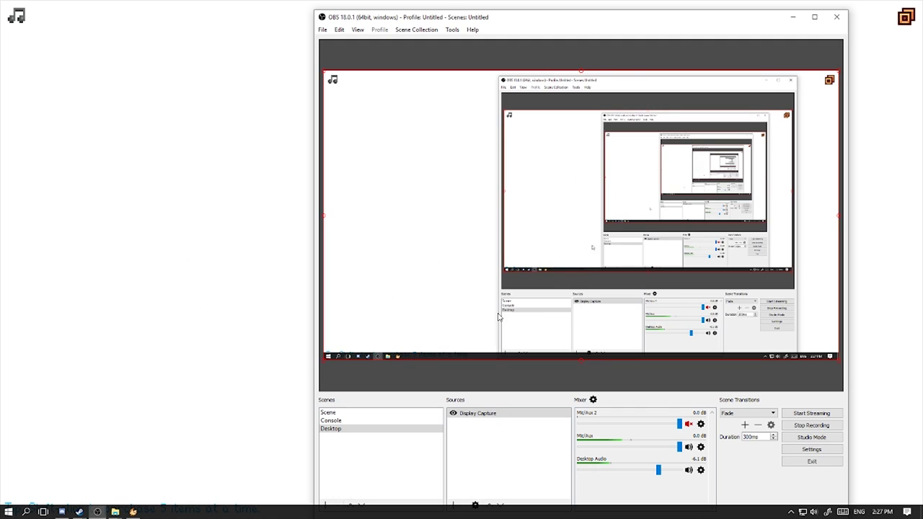
pyautogui.click(183, 236)
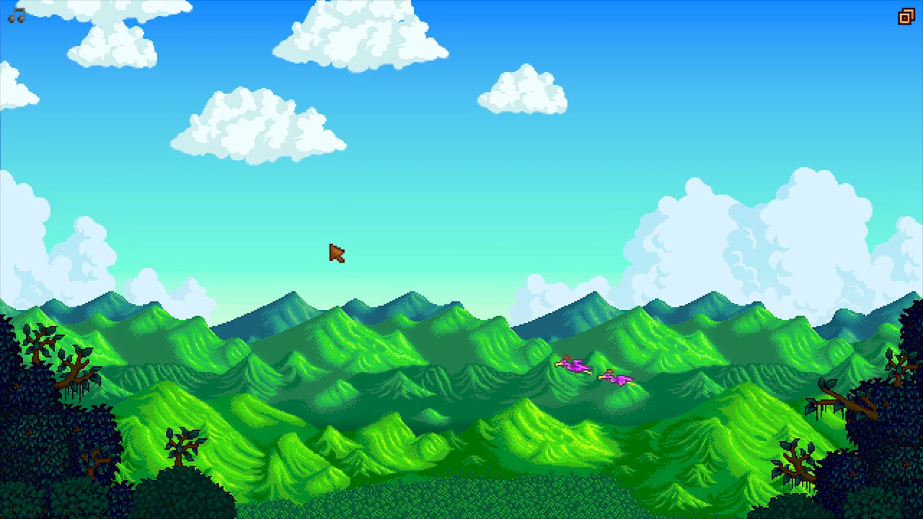
pyautogui.click(338, 253)
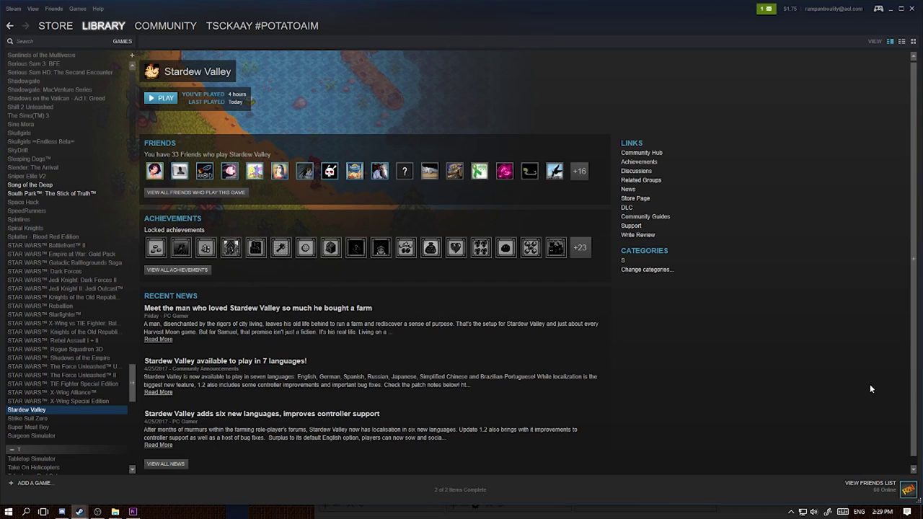